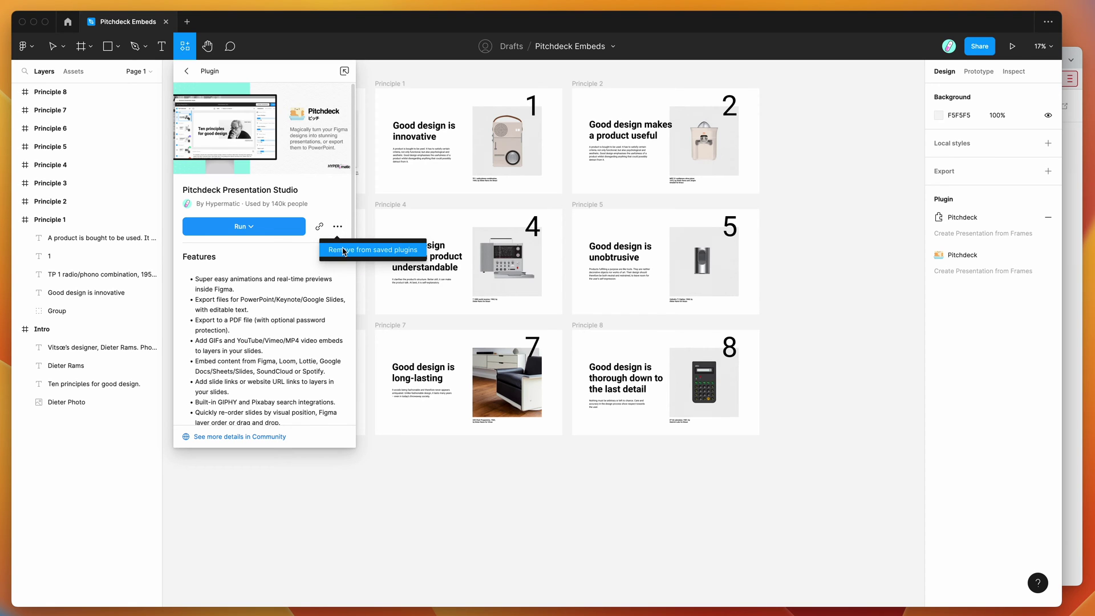
# Dismiss the Pitchdeck plugin's options menu and details page without removing the plugin.
pyautogui.click(328, 198)
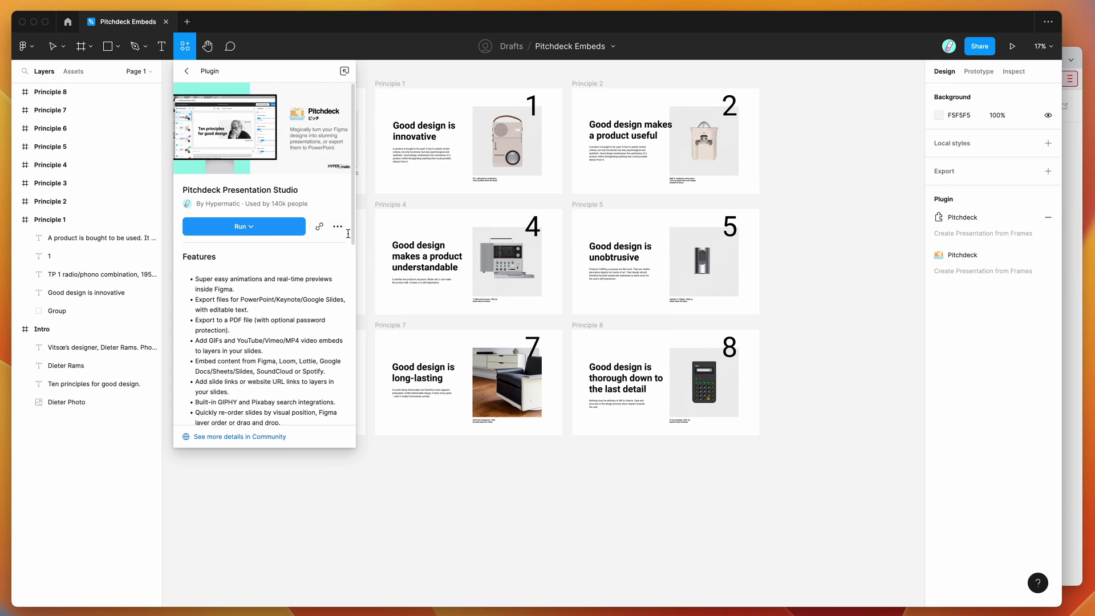
pyautogui.click(785, 142)
# Launch Pitchdeck Presentation Studio from the canvas Saved plugins menu and reposition its window.
pyautogui.rightClick(783, 141)
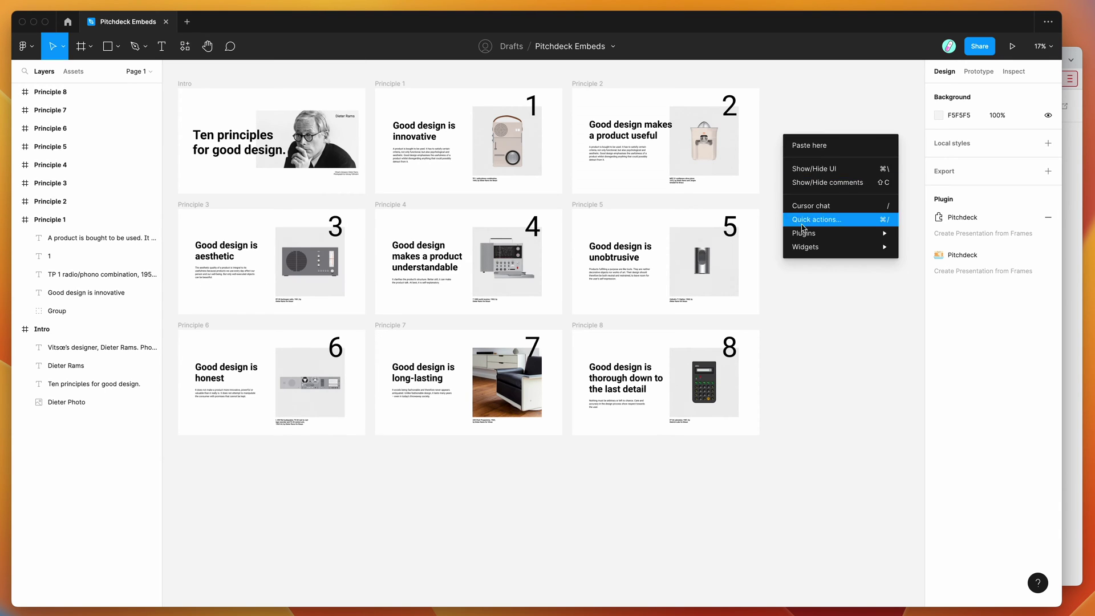
pyautogui.moveTo(805, 234)
pyautogui.moveTo(945, 408)
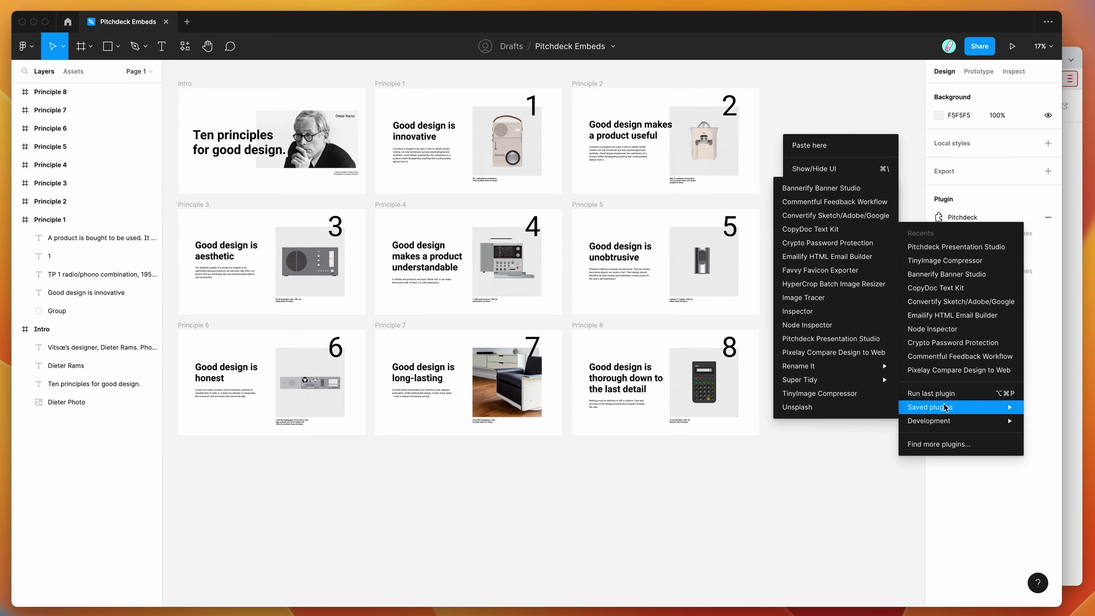
pyautogui.click(822, 339)
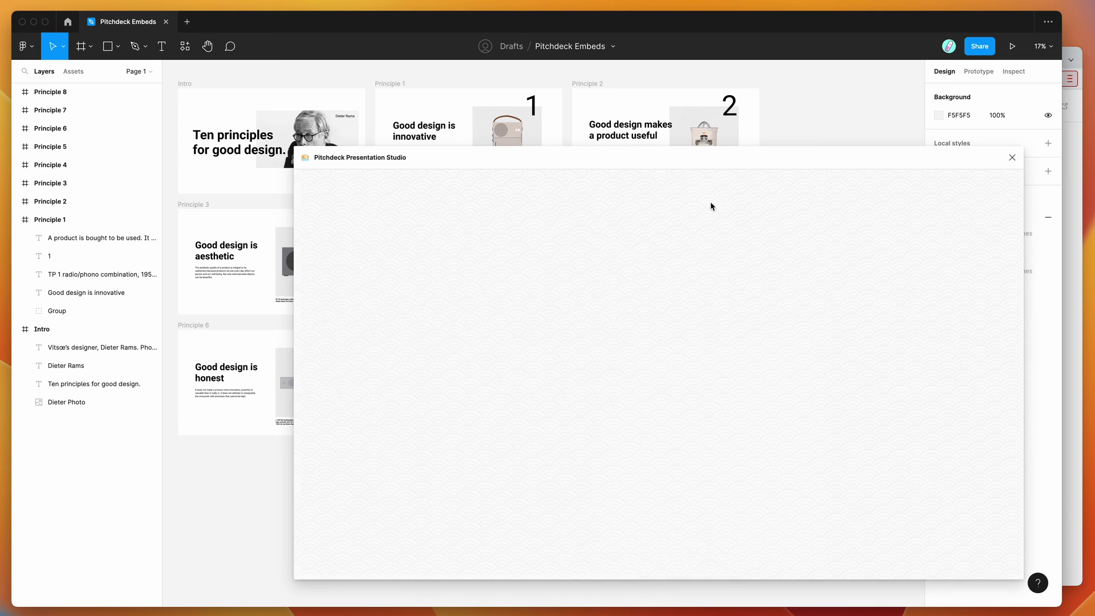
pyautogui.moveTo(703, 159); pyautogui.dragTo(709, 167)
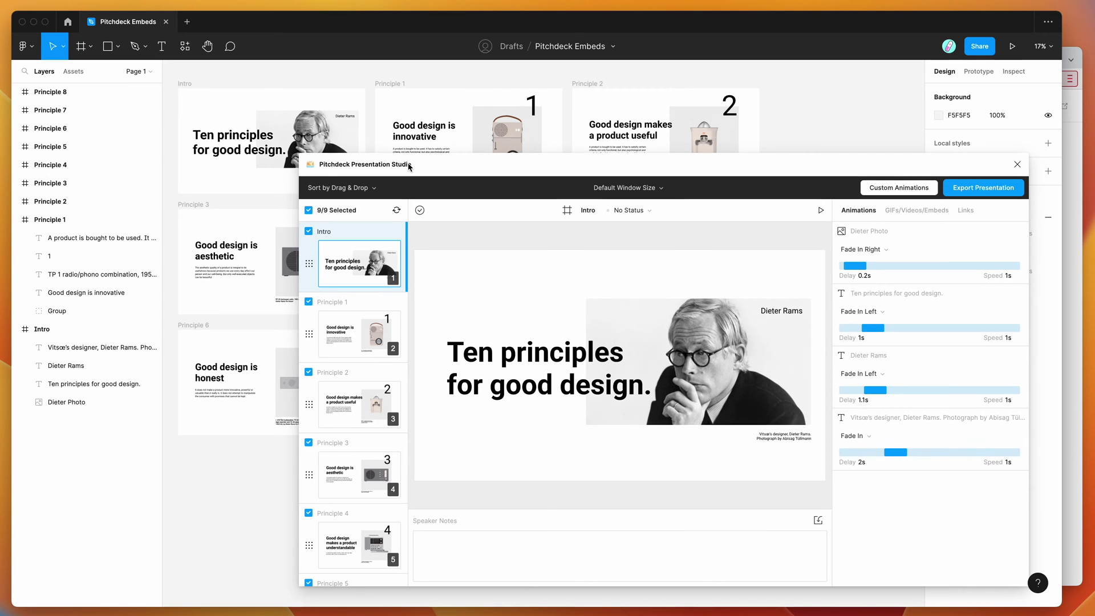
pyautogui.moveTo(408, 166); pyautogui.dragTo(414, 165)
# Select the Intro slide frame, briefly checking the Principle 1 frame.
pyautogui.click(194, 89)
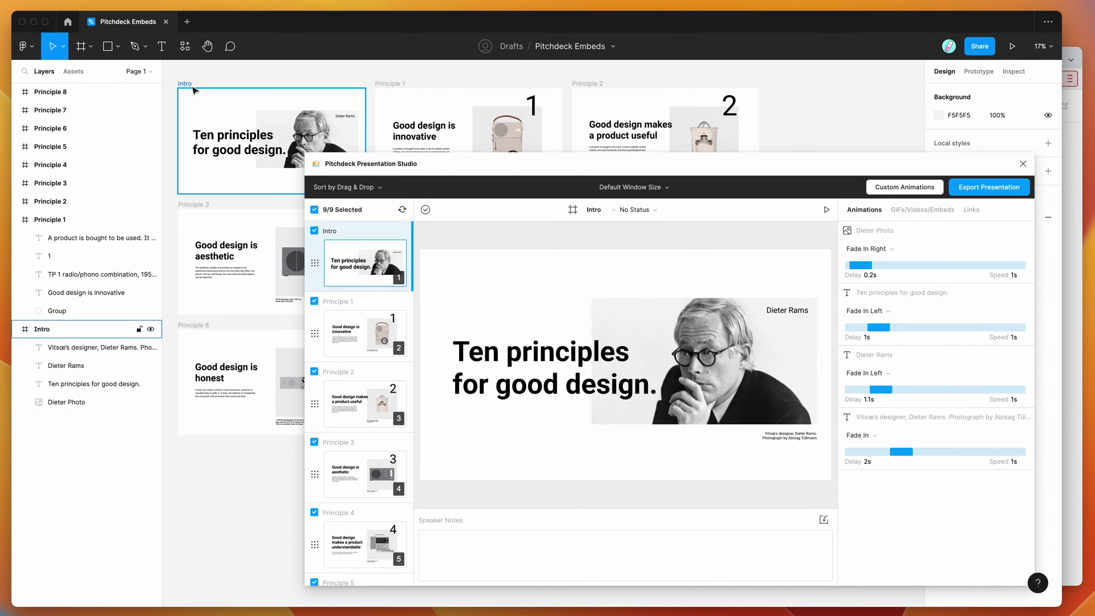
pyautogui.hscroll(-1, 193, 89)
pyautogui.click(383, 85)
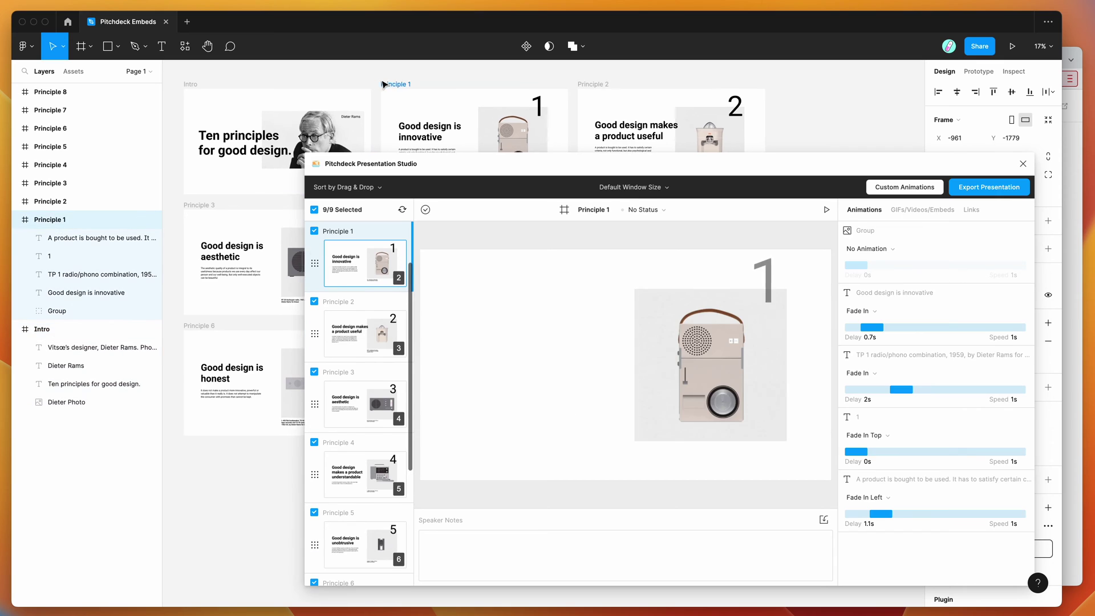
pyautogui.hscroll(-1, 384, 84)
pyautogui.click(313, 92)
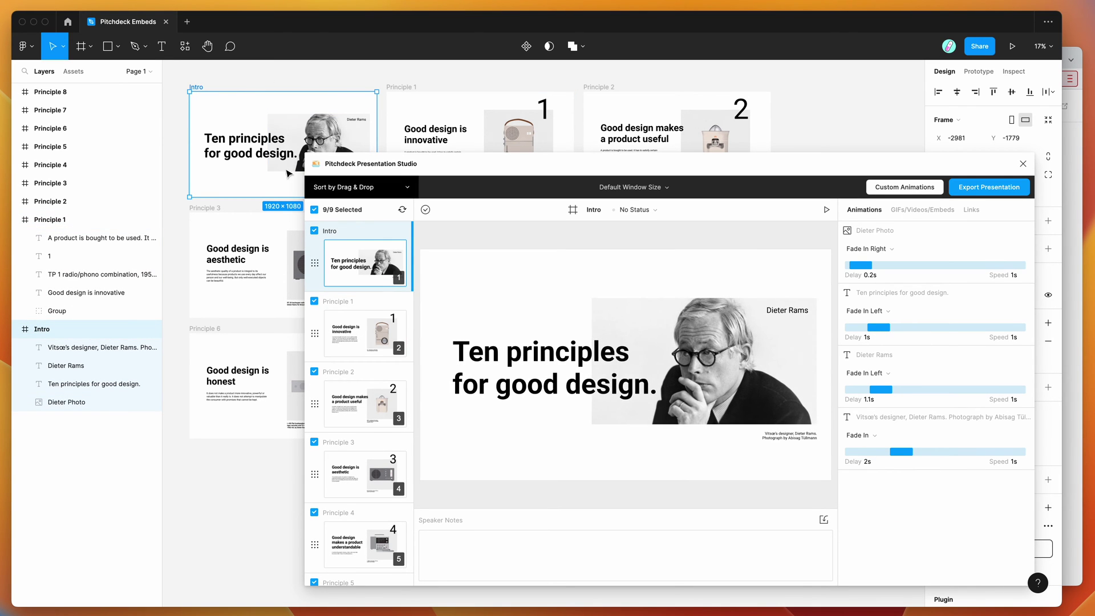
pyautogui.hscroll(3, 261, 163)
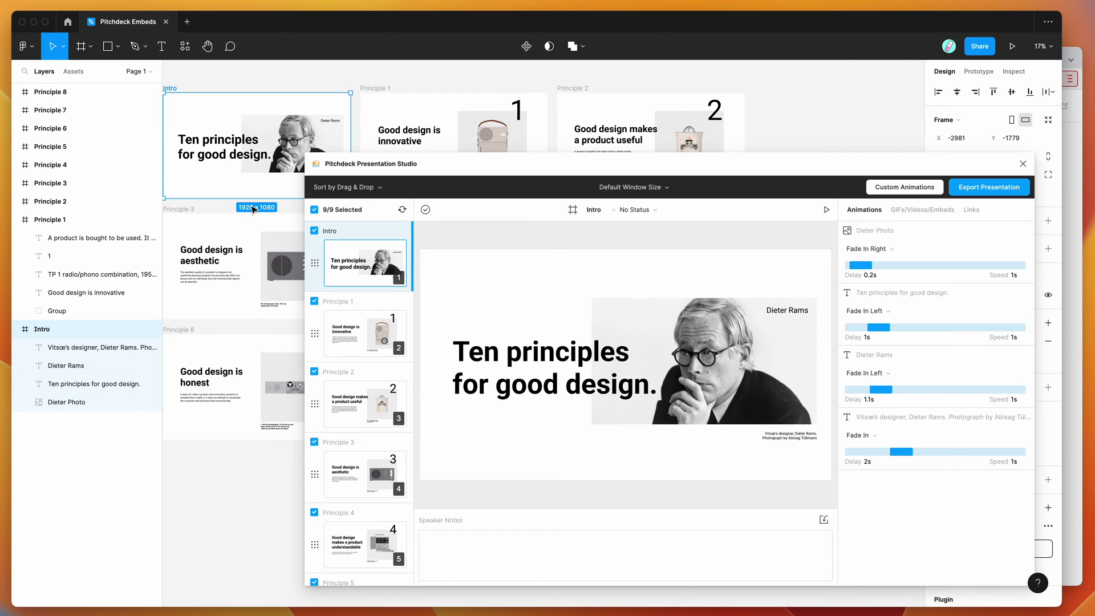
pyautogui.hscroll(-2, 253, 209)
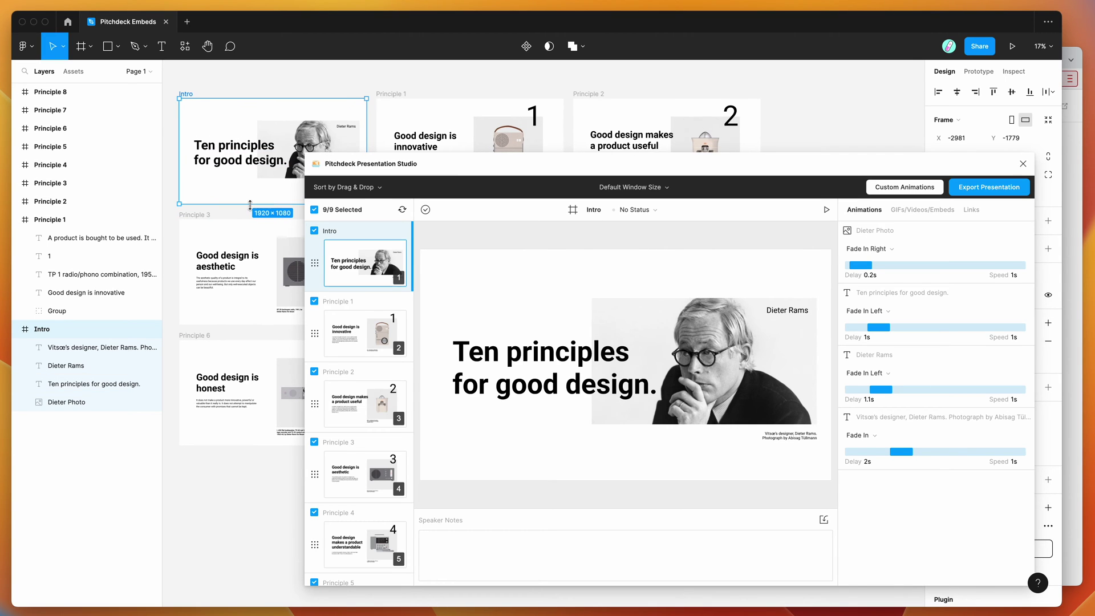
# Select the Dieter Photo layer and bring up Pitchdeck's per-layer embed URL fields.
pyautogui.click(82, 353)
pyautogui.click(66, 402)
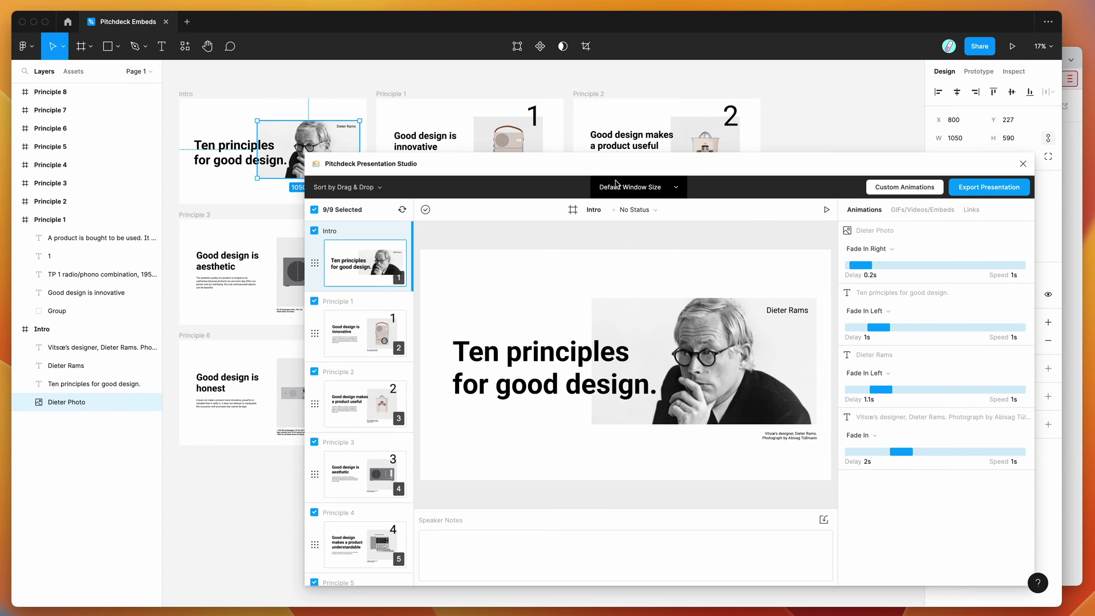
pyautogui.moveTo(615, 171); pyautogui.dragTo(615, 164)
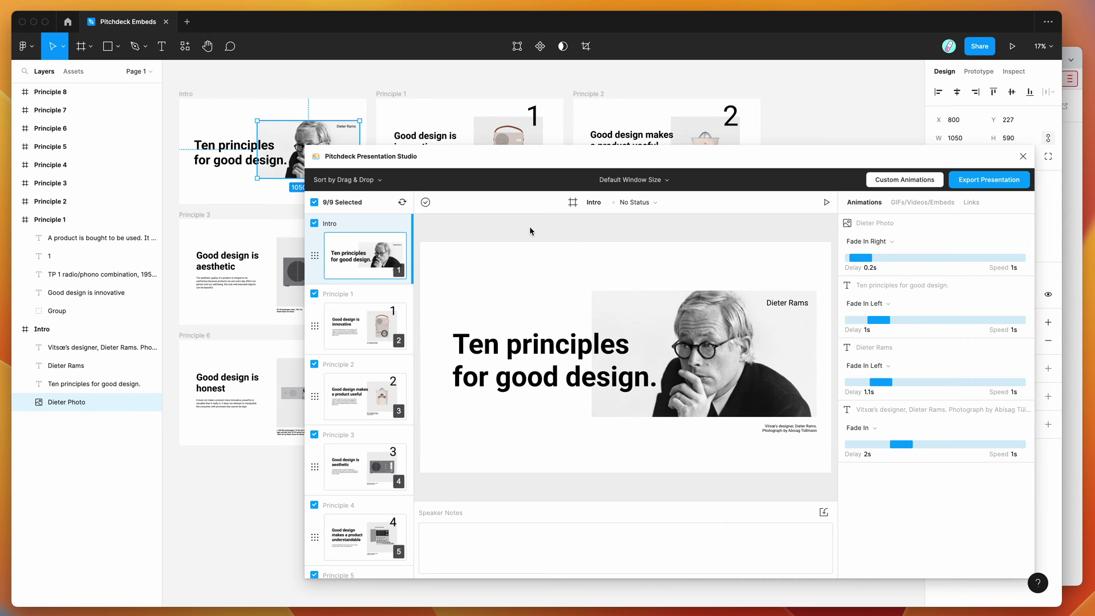
pyautogui.moveTo(547, 167); pyautogui.dragTo(539, 159)
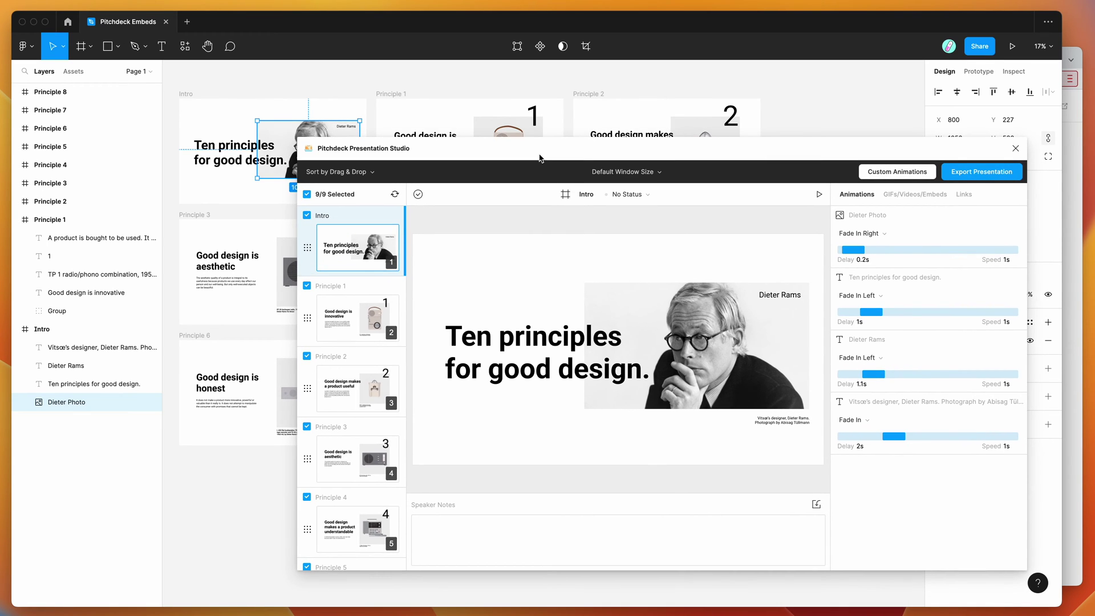
pyautogui.click(917, 197)
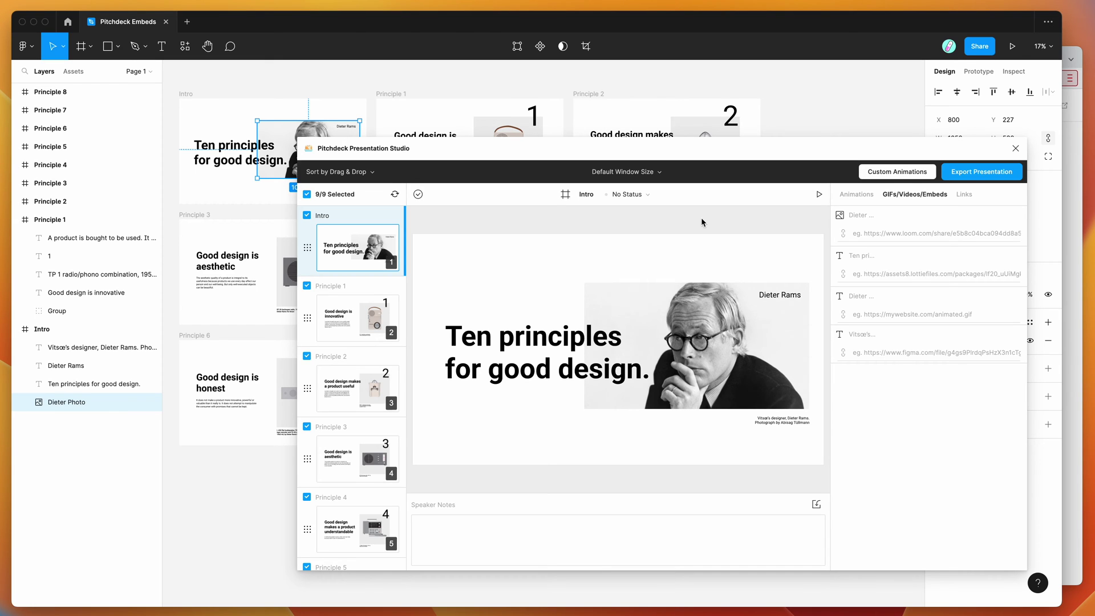
# Leave the Dieter Photo embed field empty and bring Pitchdeck's embedding docs forward in the browser.
pyautogui.click(891, 235)
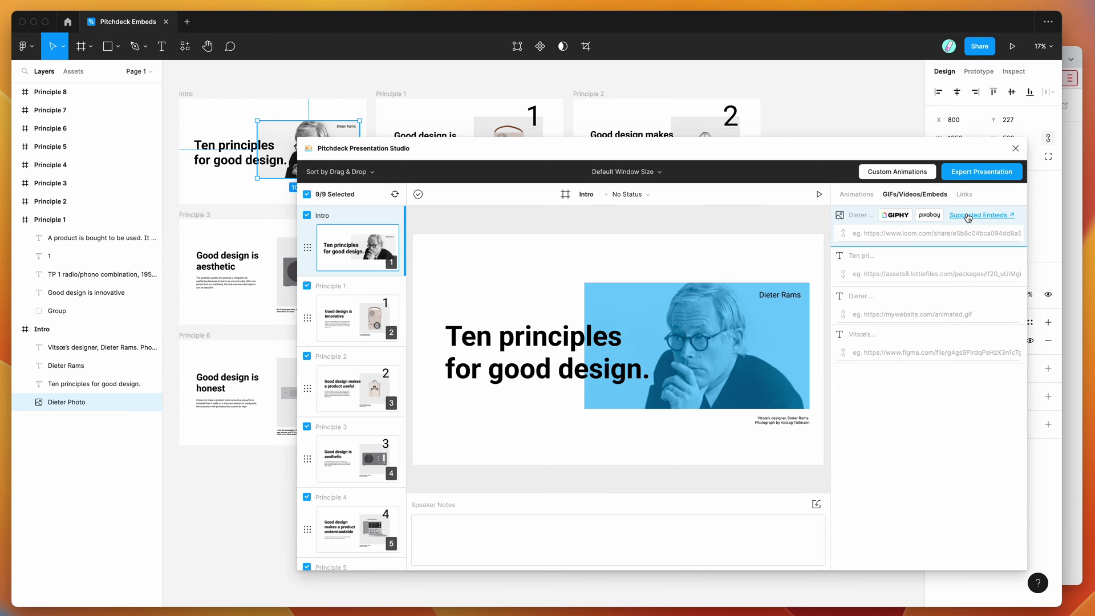
pyautogui.click(1056, 221)
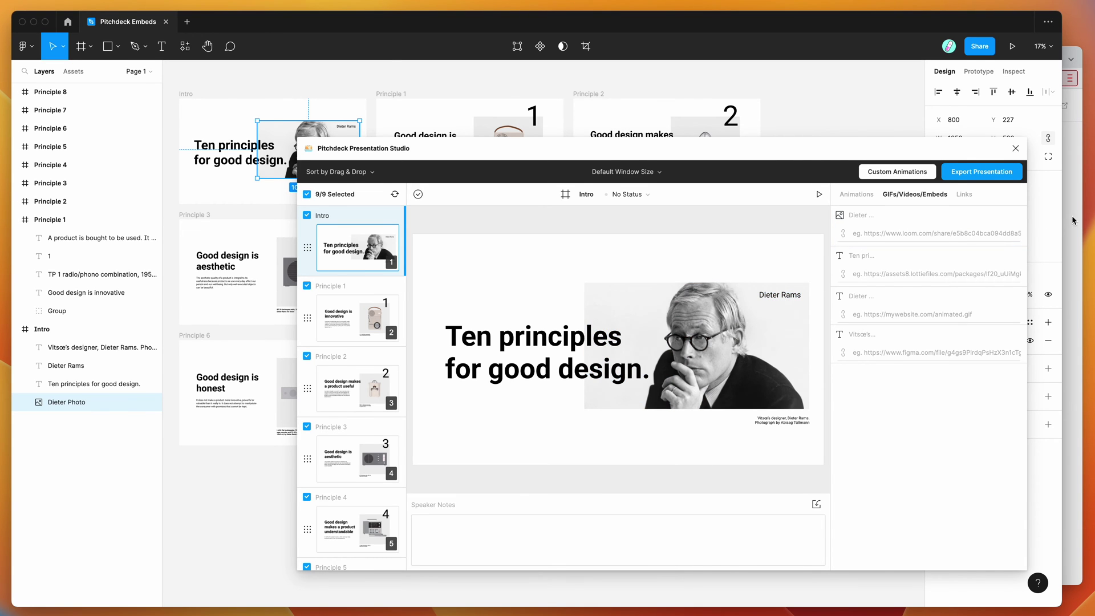
pyautogui.click(1074, 220)
pyautogui.scroll(-1, 637, 214)
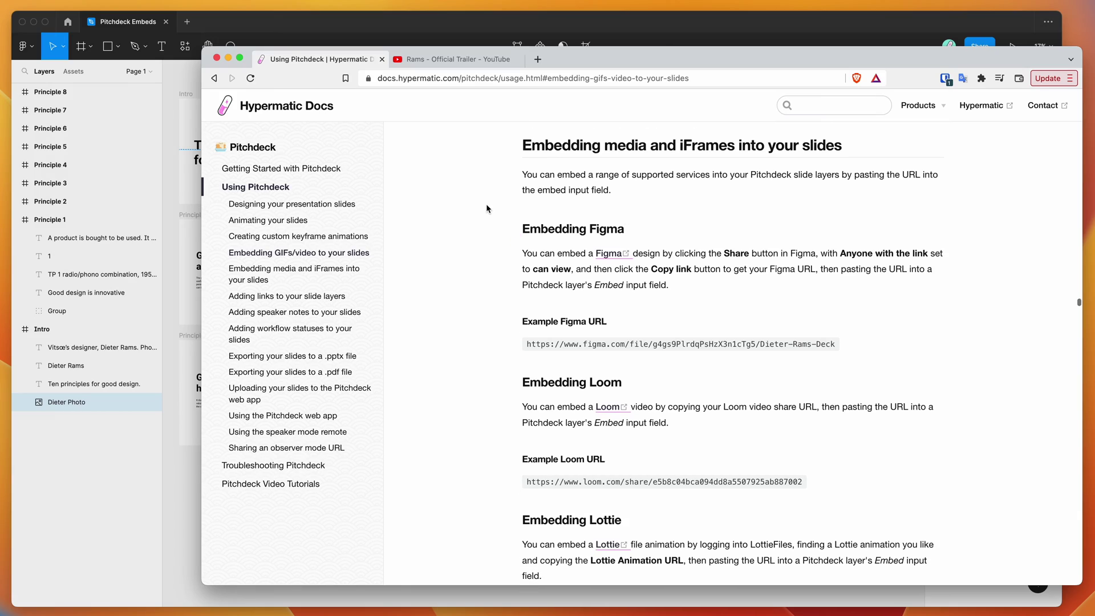
# Scroll the Pitchdeck docs down to the Embedding YouTube section with example URLs.
pyautogui.scroll(-10, 486, 209)
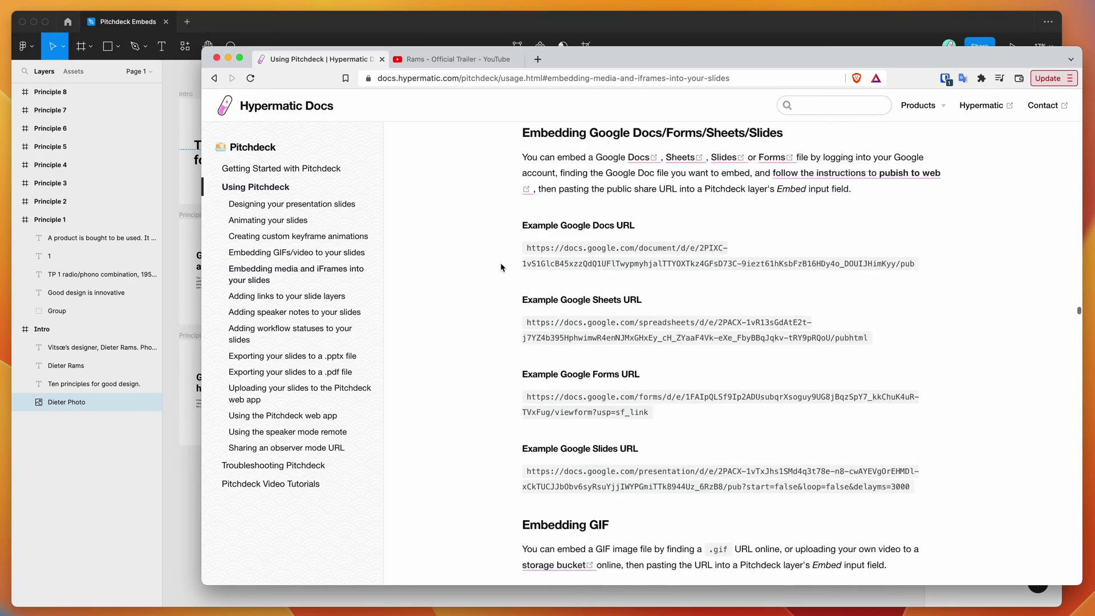
pyautogui.scroll(-12, 501, 266)
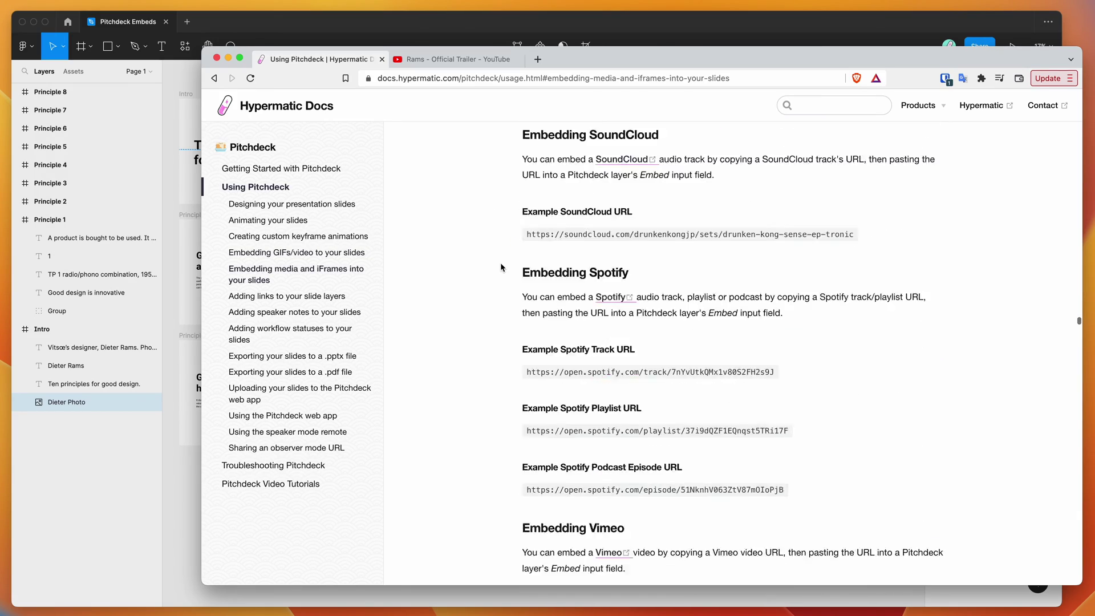
pyautogui.scroll(-7, 501, 266)
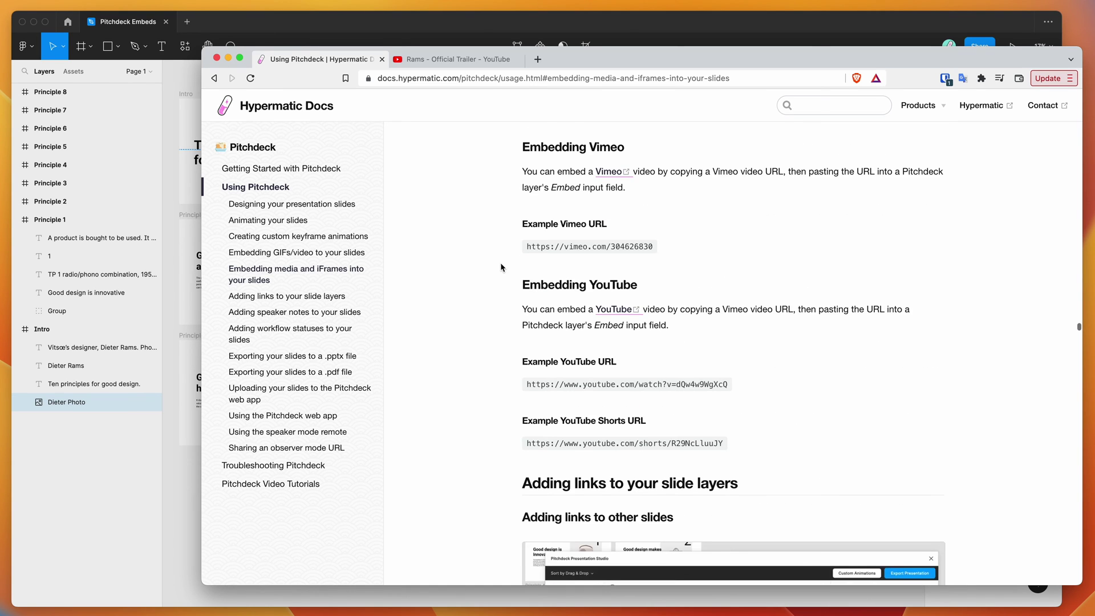
pyautogui.scroll(2, 500, 267)
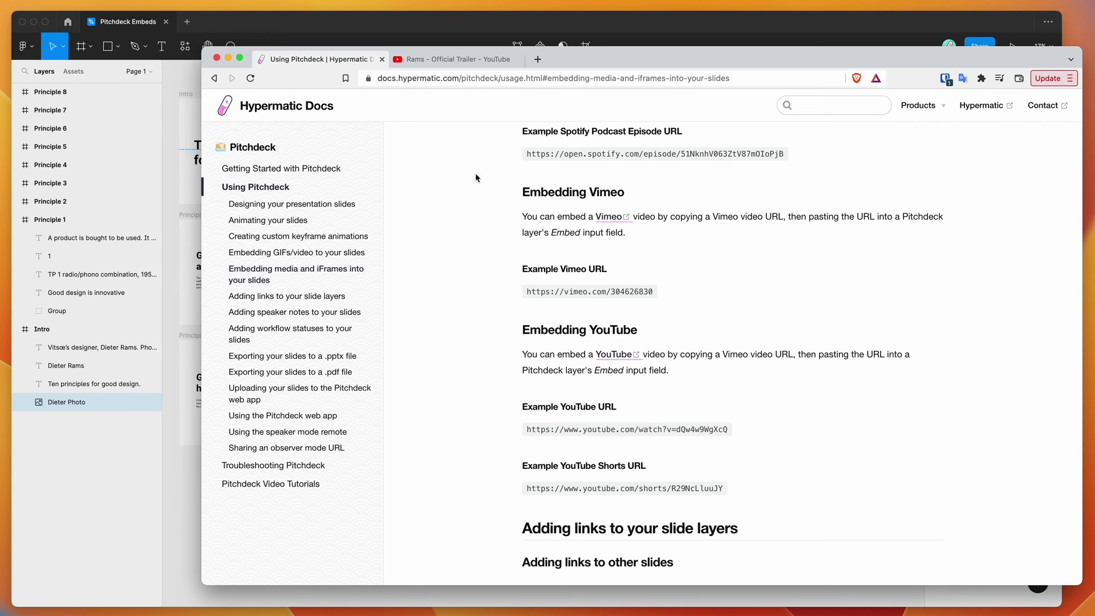
# Open the Rams – Official Trailer and preview it around 0:07–0:11.
pyautogui.click(462, 60)
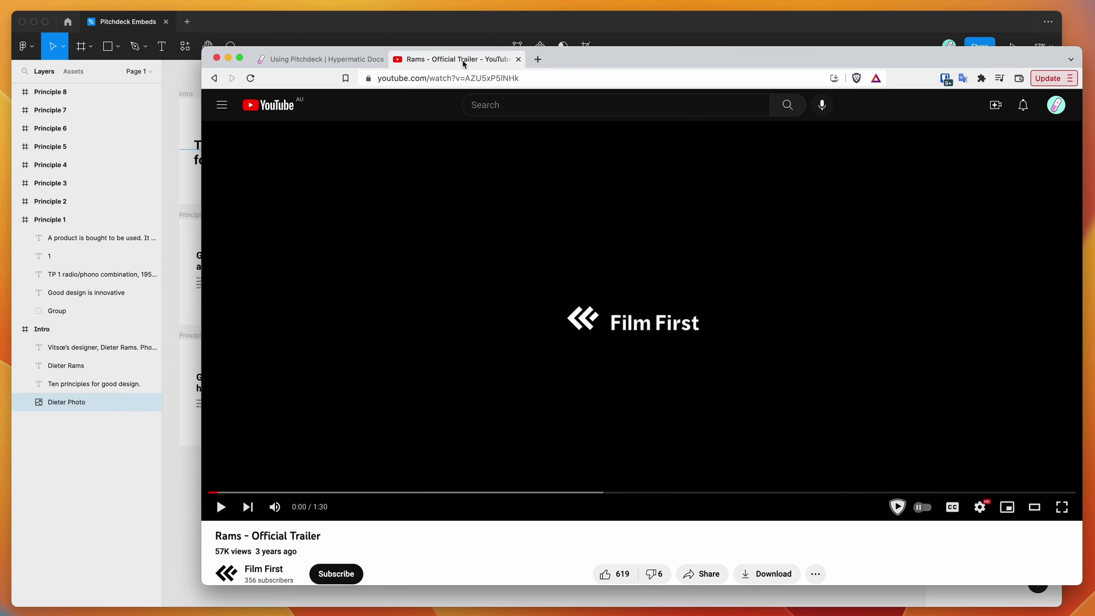
pyautogui.click(316, 492)
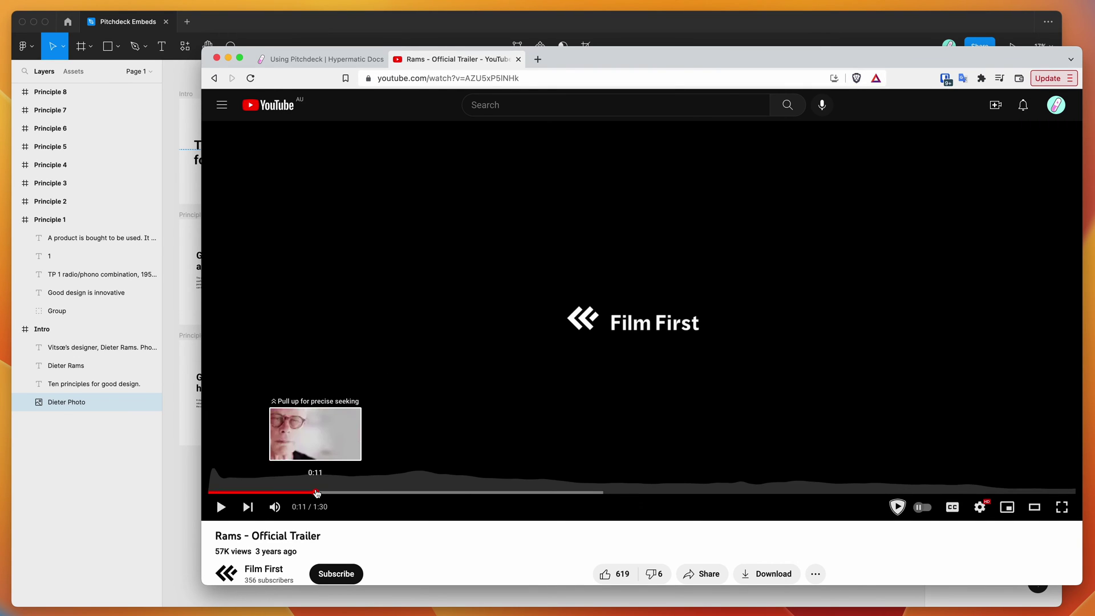
pyautogui.click(344, 493)
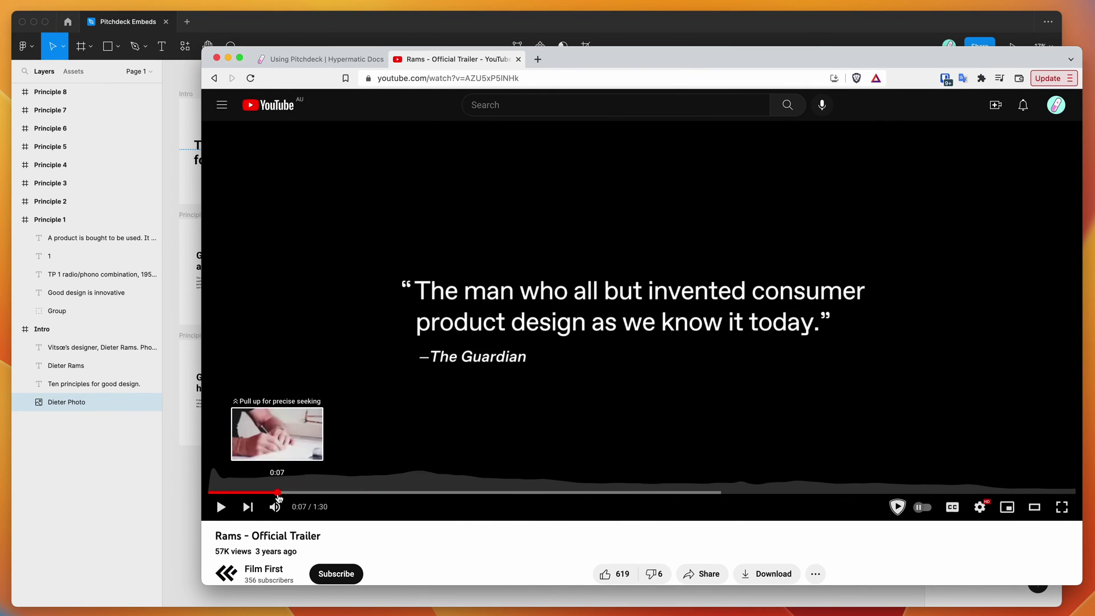
pyautogui.click(278, 492)
# Copy the Rams trailer's full YouTube URL and return to Figma.
pyautogui.click(538, 78)
pyautogui.press('super+c')
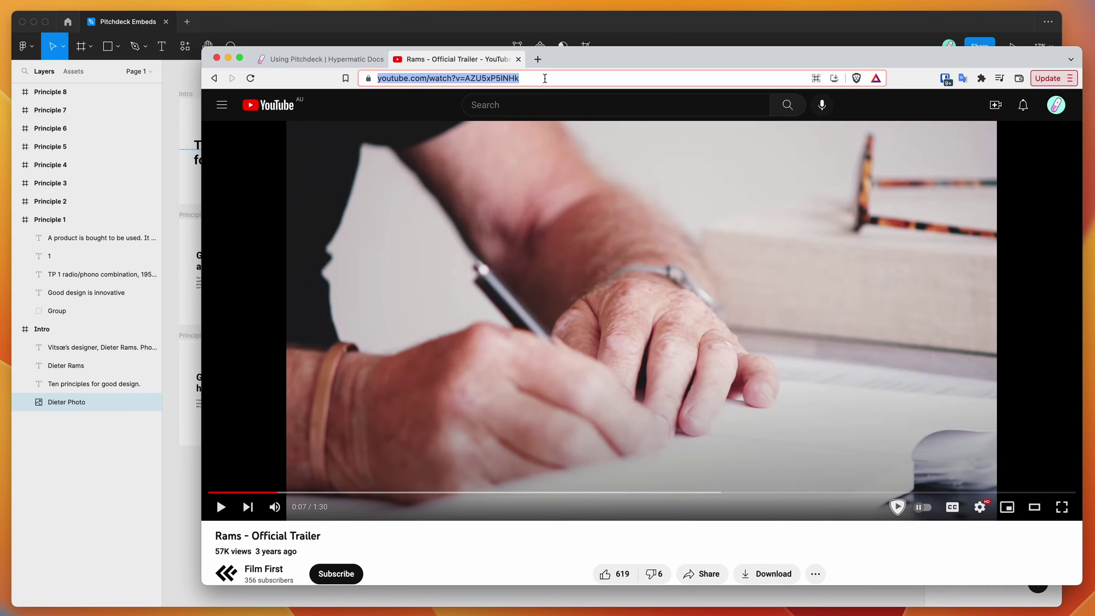
pyautogui.press('super+a')
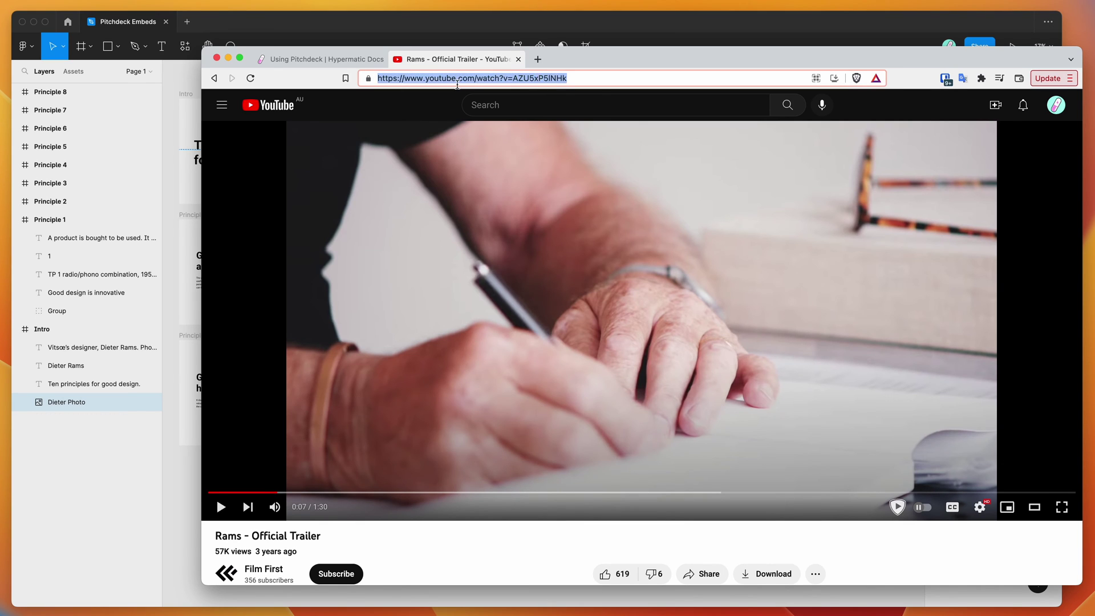
pyautogui.click(403, 76)
pyautogui.moveTo(368, 79)
pyautogui.mouseDown()
pyautogui.moveTo(489, 88)
pyautogui.moveTo(352, 78)
pyautogui.mouseUp()
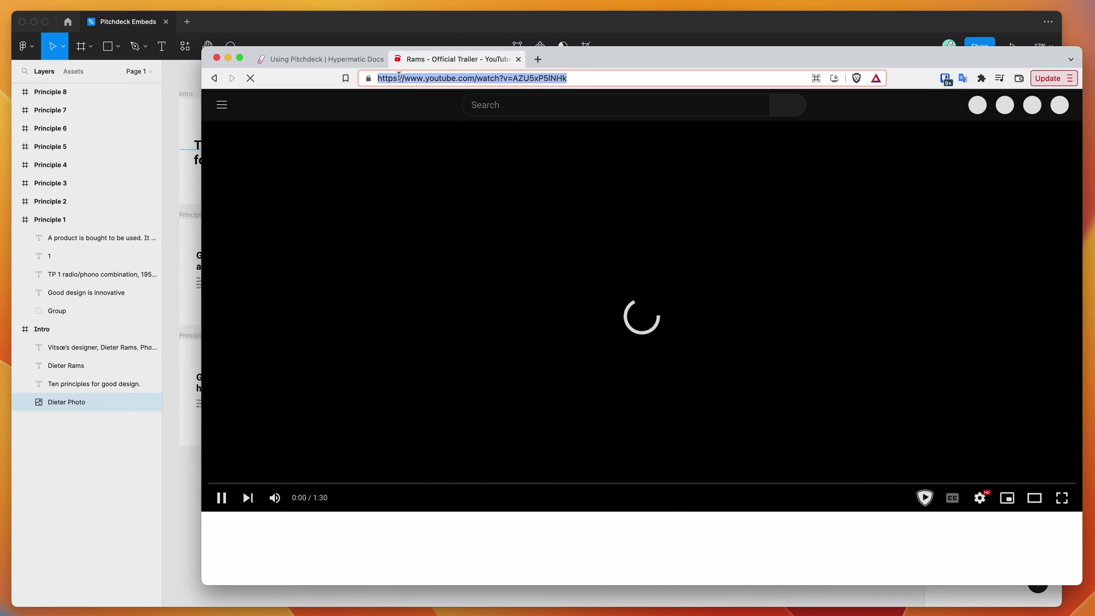
pyautogui.click(666, 23)
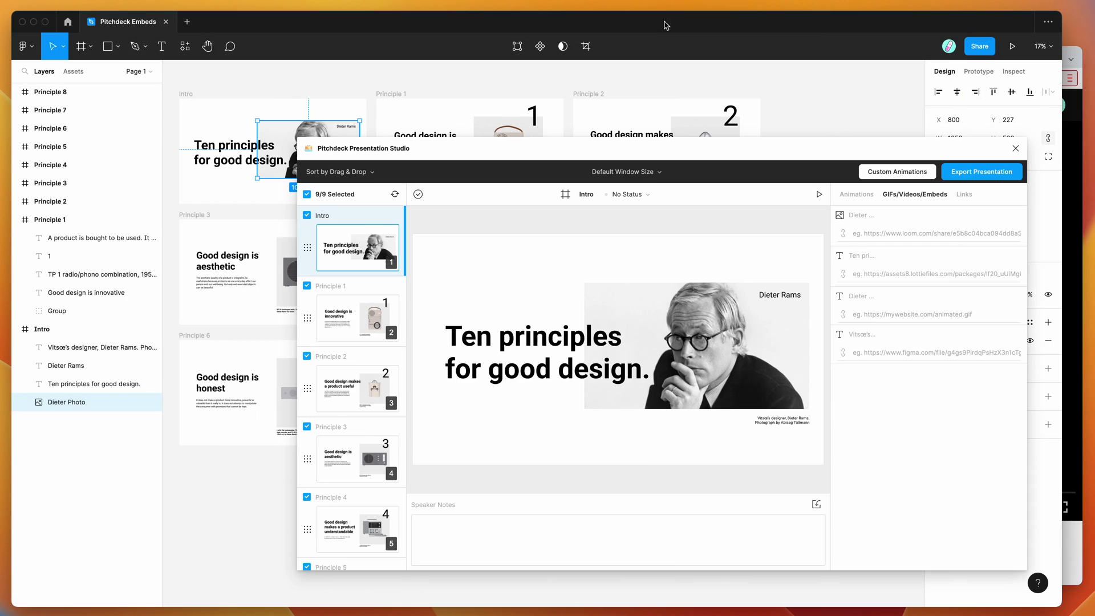
# Paste the Rams trailer URL into the Dieter Photo embed field and enable player Controls.
pyautogui.click(894, 234)
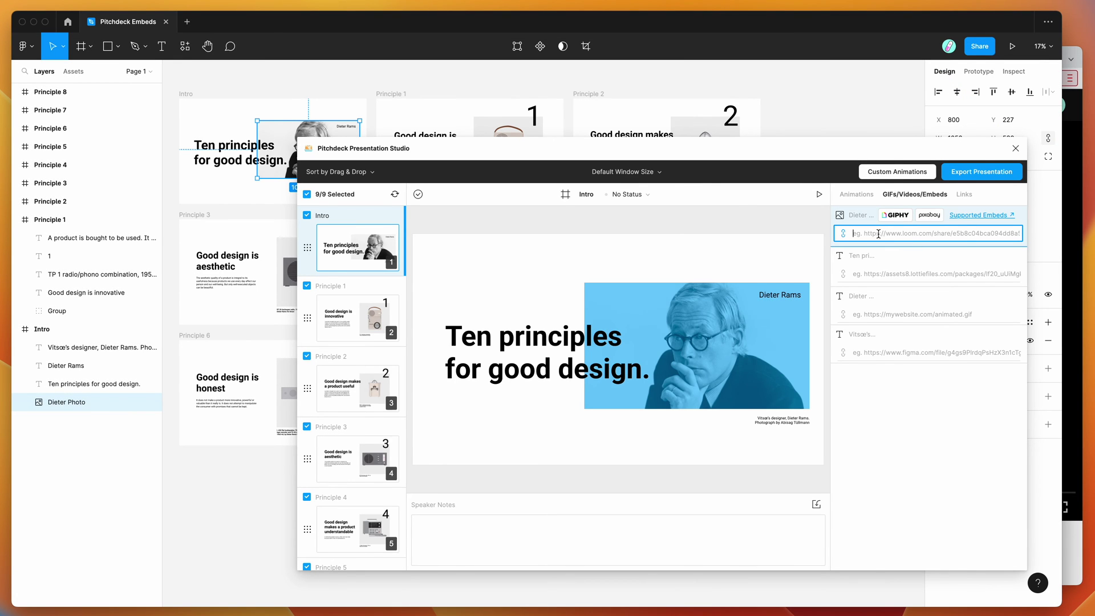
pyautogui.press('super+v')
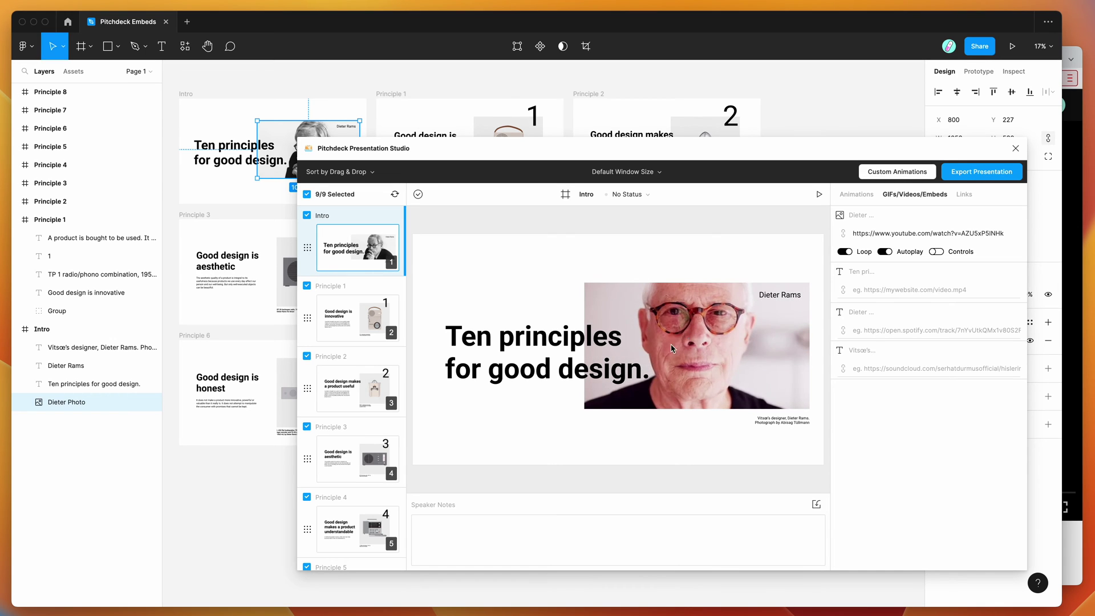
pyautogui.click(939, 253)
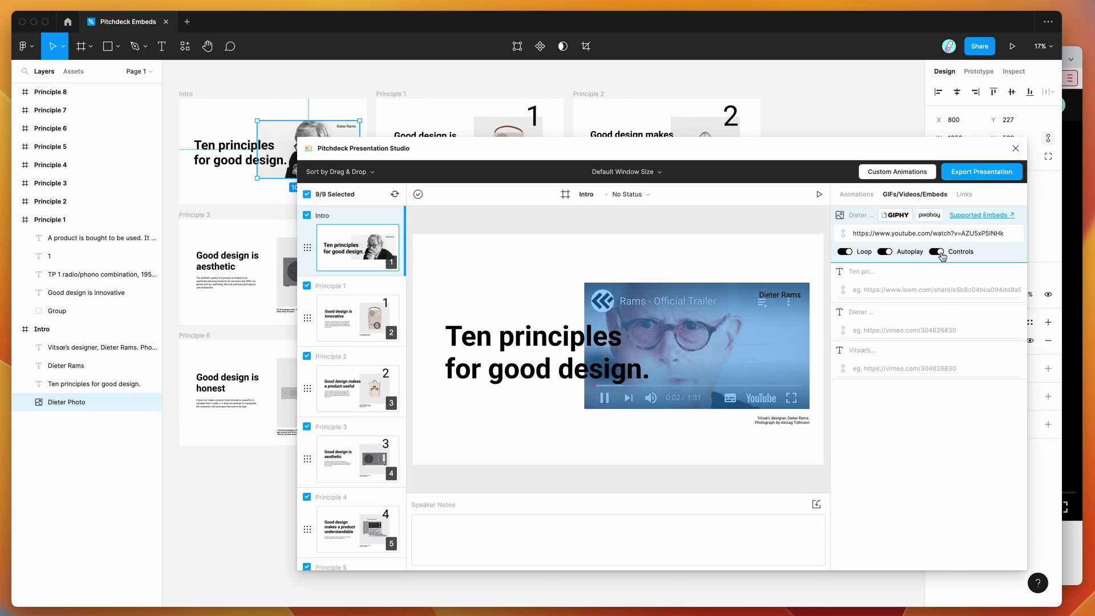
pyautogui.click(615, 401)
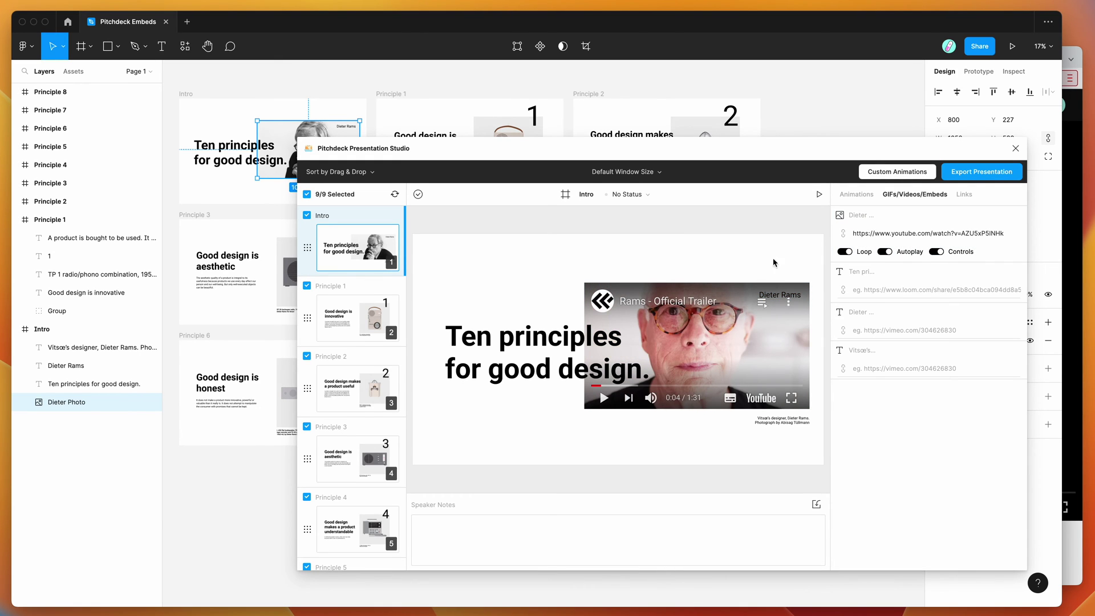
pyautogui.click(944, 254)
pyautogui.click(940, 255)
# Update the web presentation via Export Presentation and copy its passwordless URL.
pyautogui.click(981, 176)
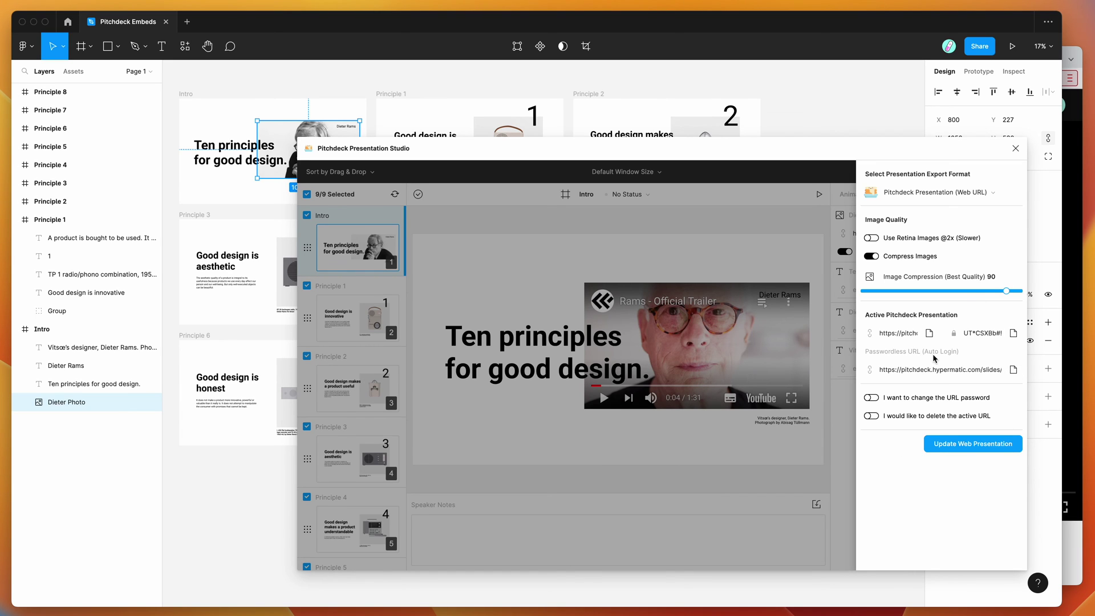
pyautogui.click(952, 449)
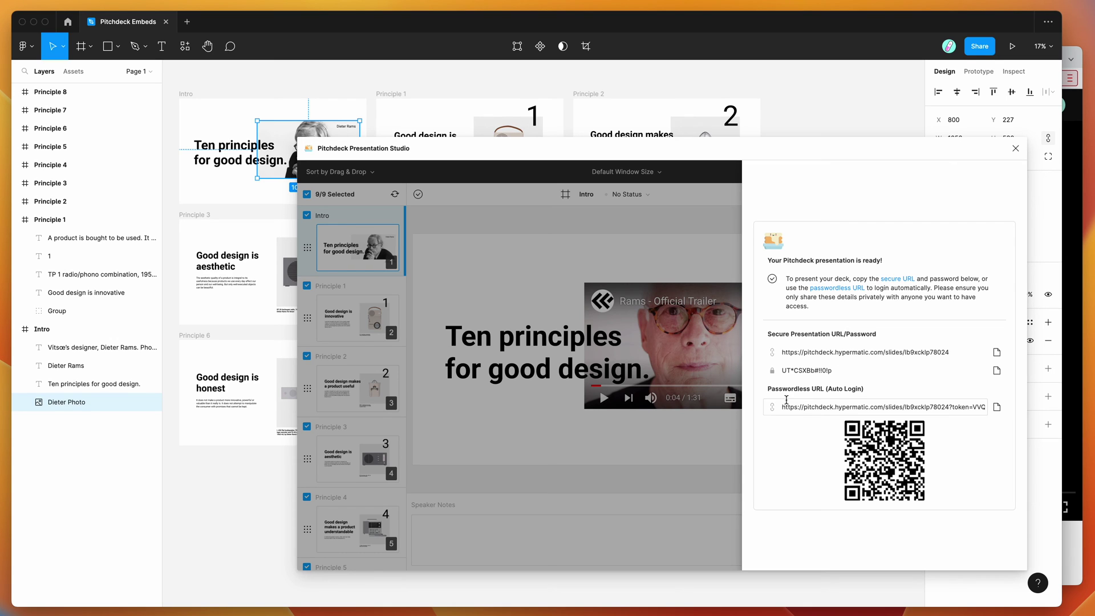
pyautogui.click(996, 410)
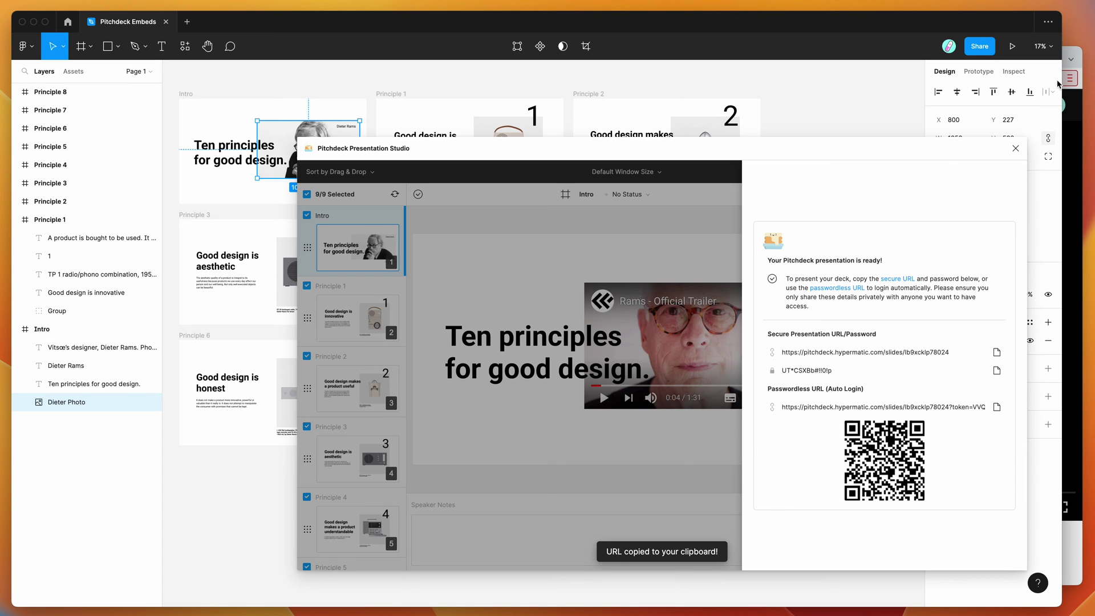
pyautogui.click(1072, 140)
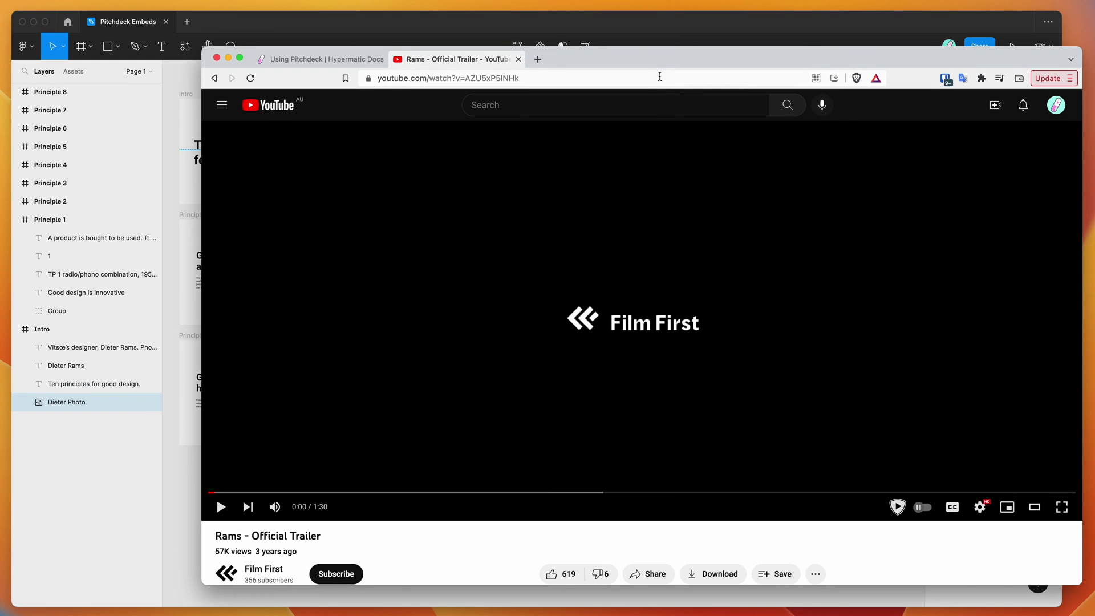
# Load the passwordless presentation URL in the browser.
pyautogui.click(660, 75)
pyautogui.press('super+v')
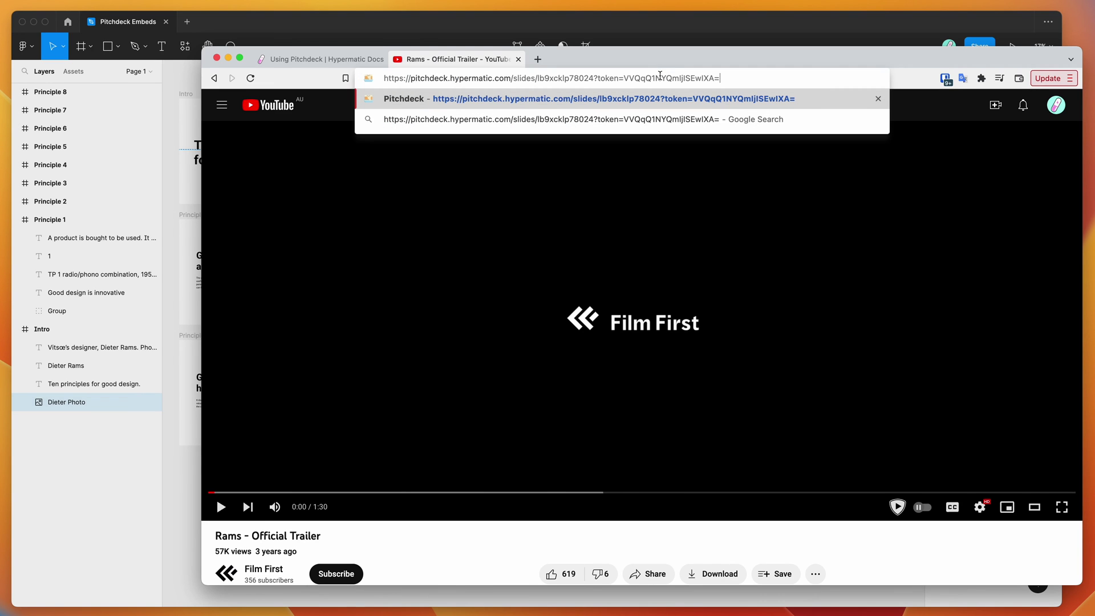
pyautogui.press('Return')
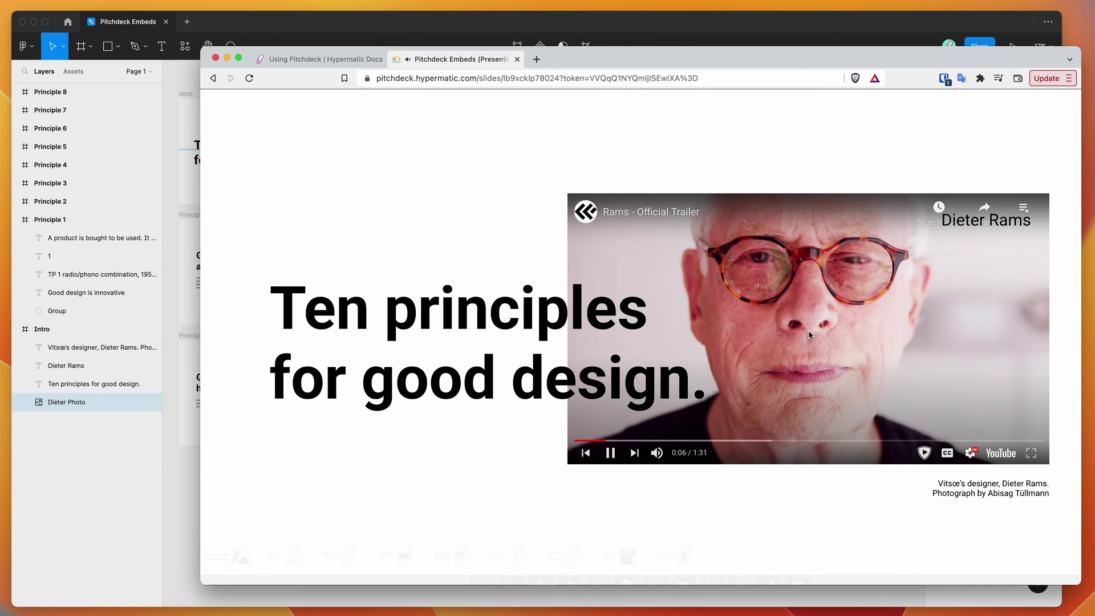
# Pause, skip to 0:35 and 0:45, replay, pause at 0:51 and mute the embedded trailer.
pyautogui.click(809, 330)
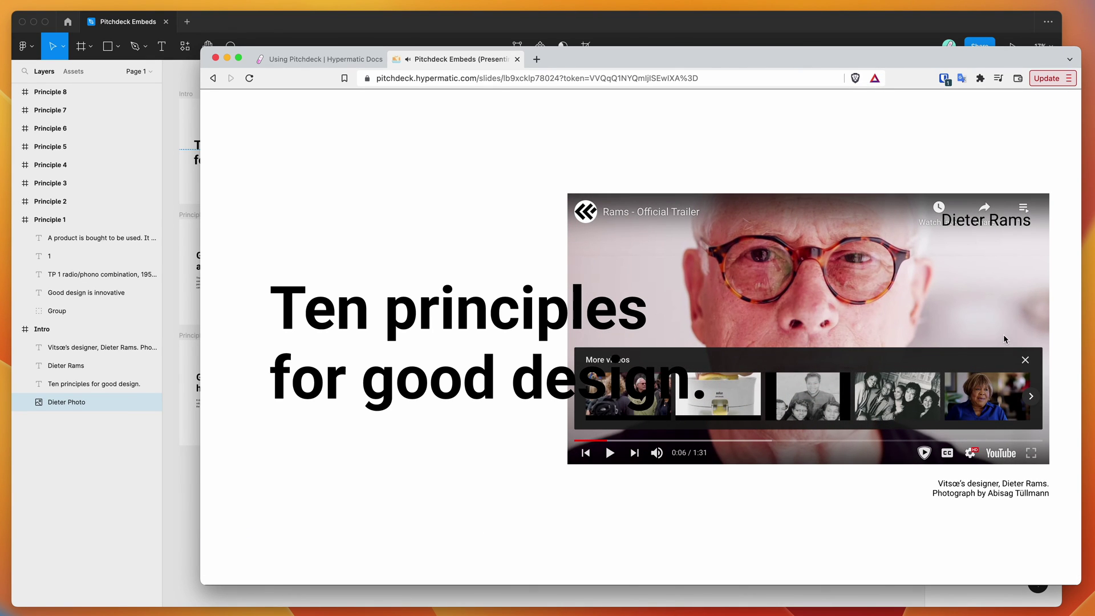
pyautogui.click(1026, 364)
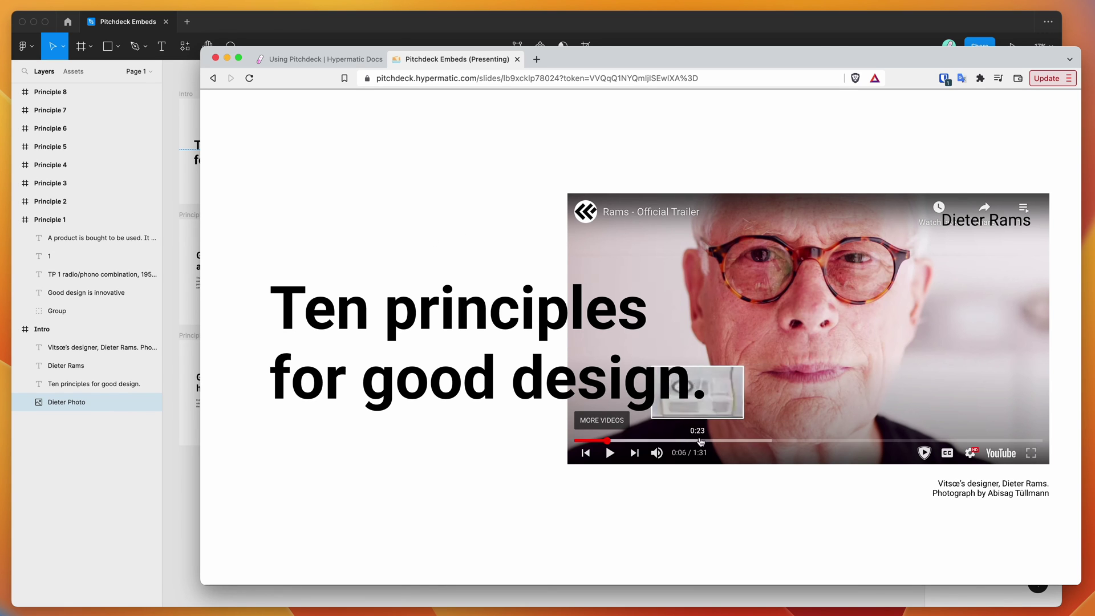
pyautogui.moveTo(699, 441); pyautogui.dragTo(759, 442)
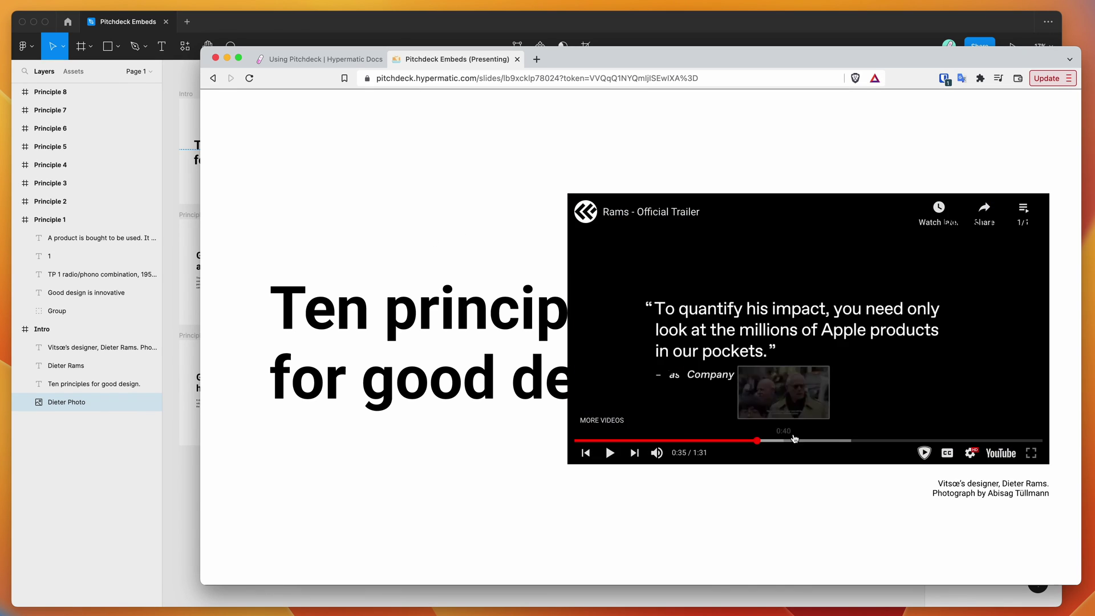
pyautogui.click(816, 442)
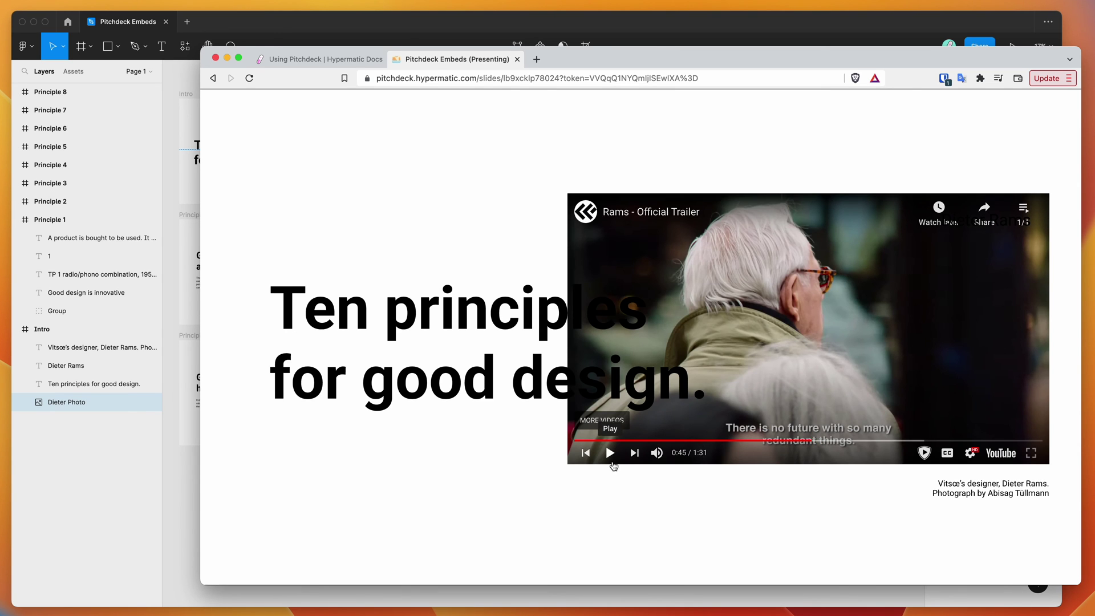
pyautogui.click(610, 453)
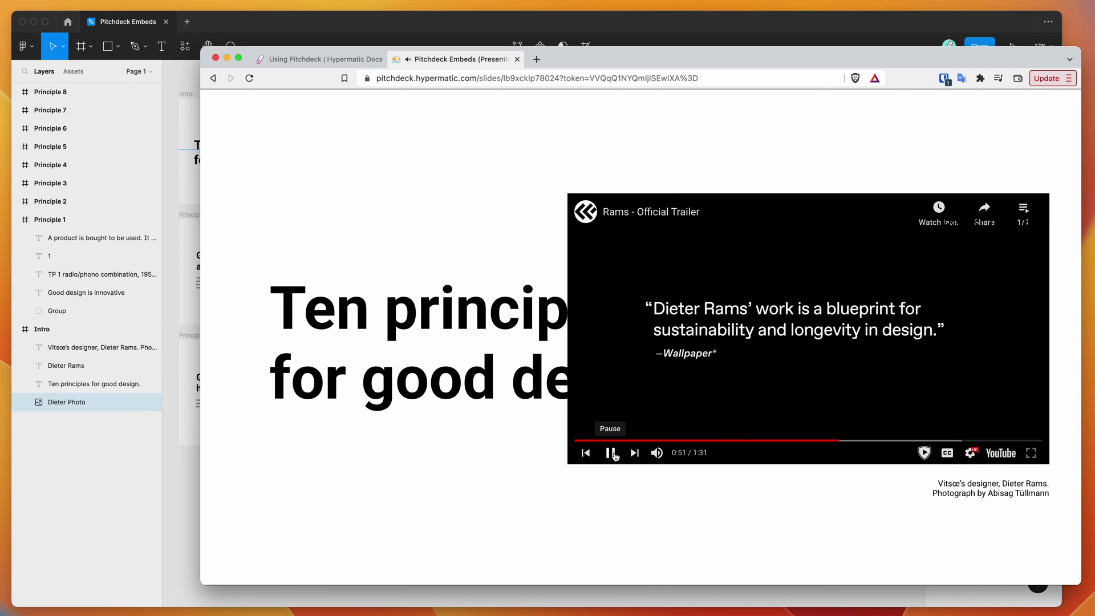
pyautogui.click(610, 453)
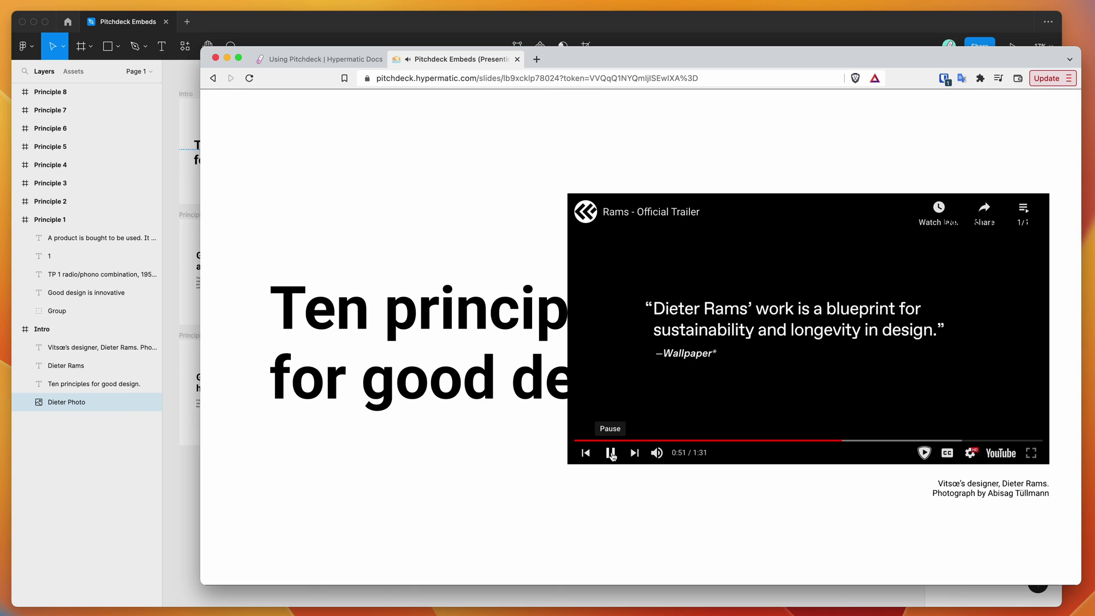
pyautogui.click(657, 451)
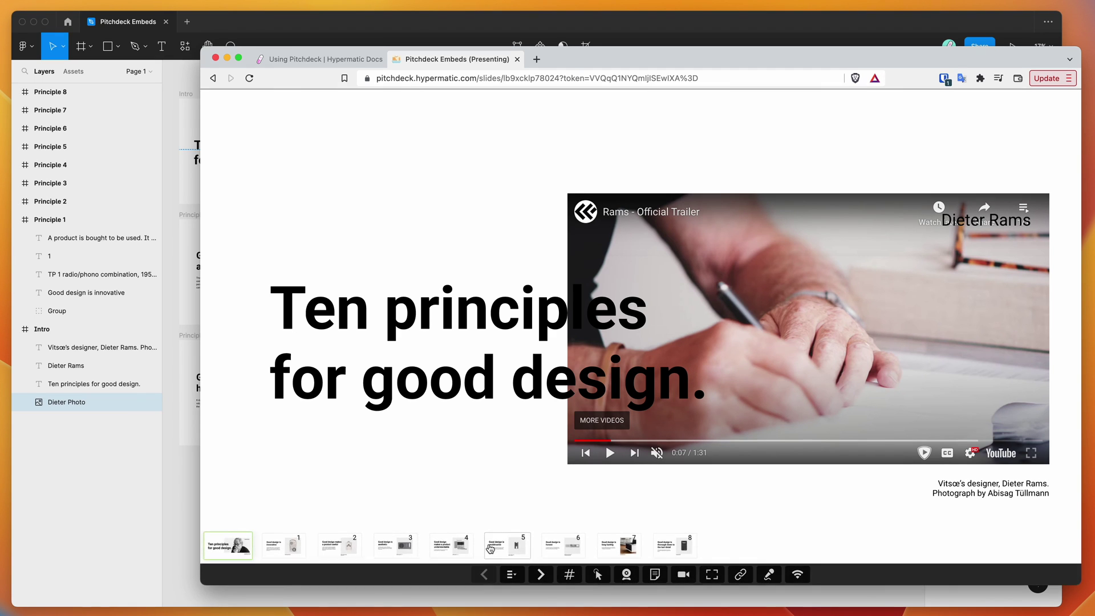
# Return to Figma and dismiss the presentation-ready summary overlay.
pyautogui.click(142, 485)
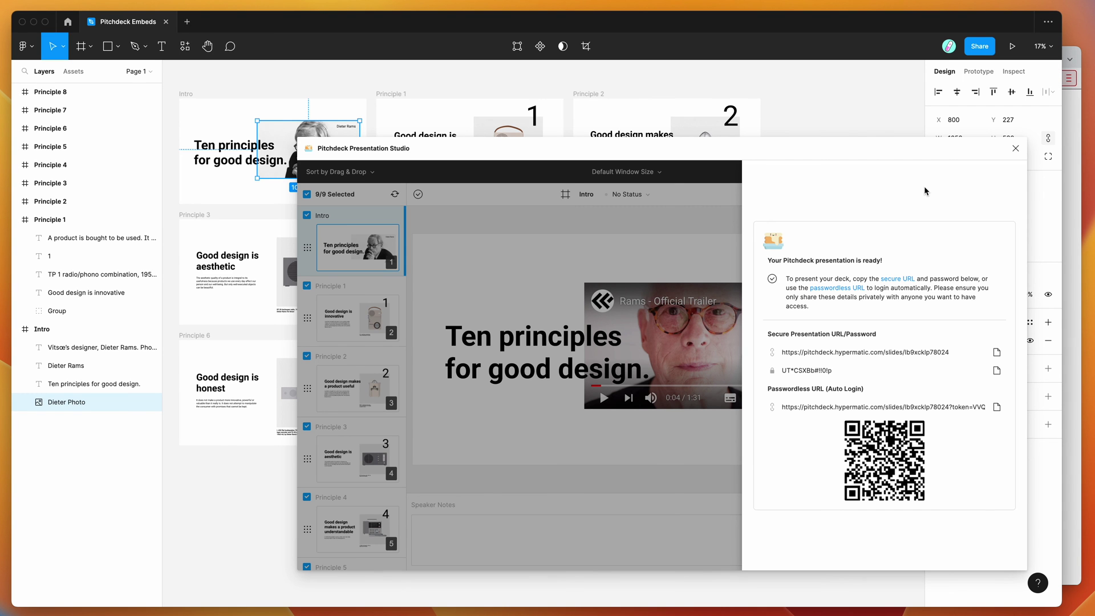
pyautogui.click(686, 224)
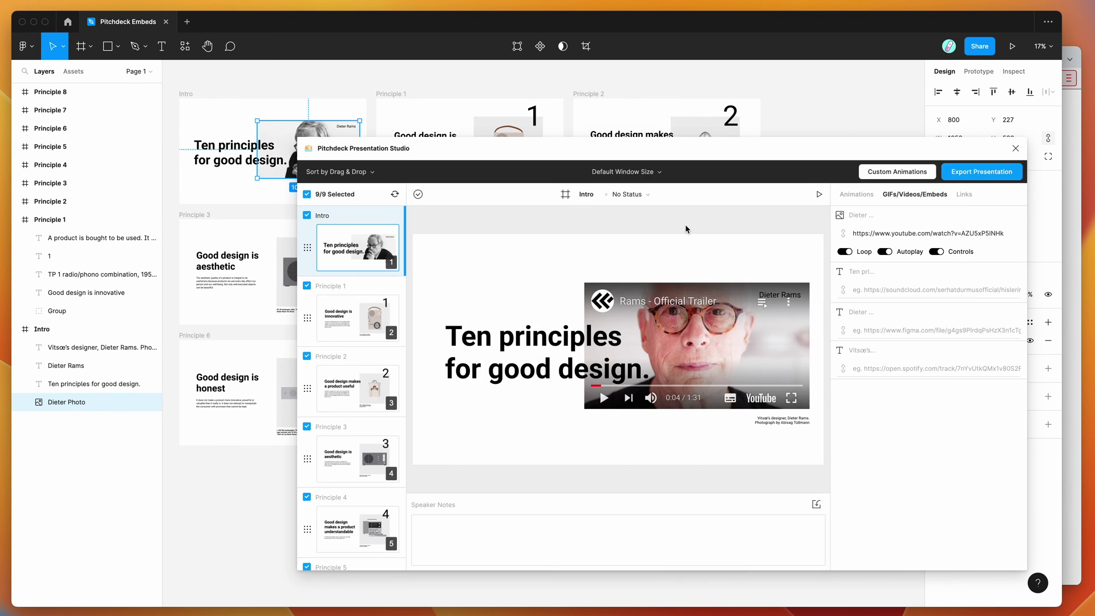